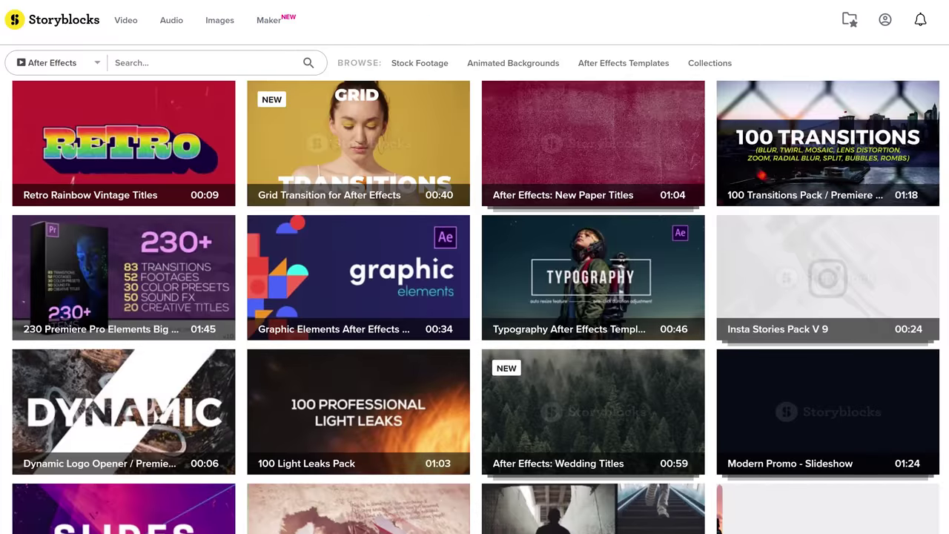
Scroll through Storyblocks' After Effects templates, then the music tracks, down to the sound effects list
scroll(475, 297, down, 2)
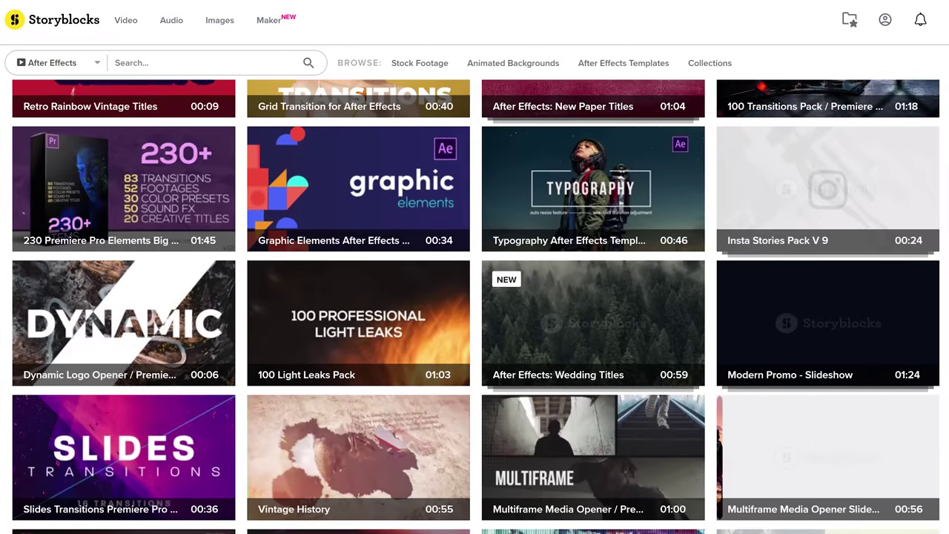
scroll(475, 297, down, 9)
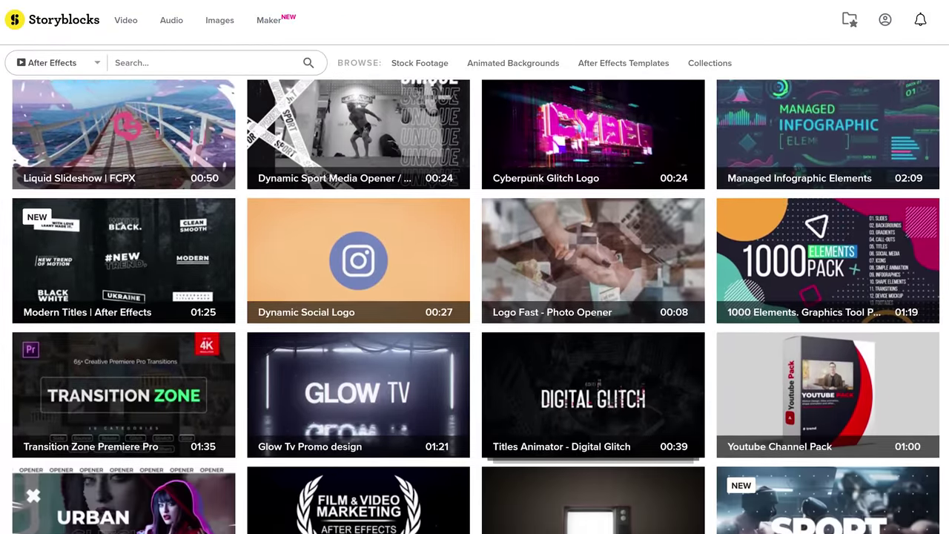
scroll(475, 296, down, 1)
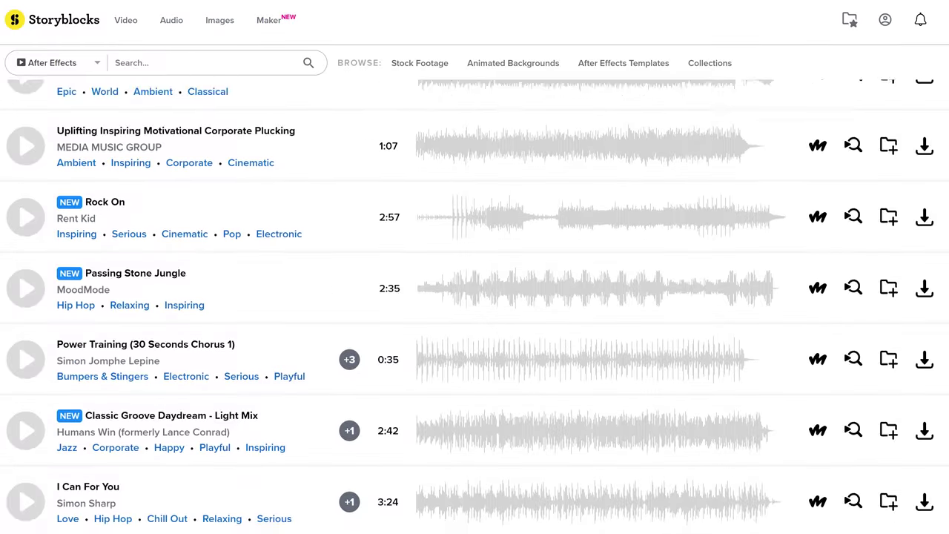
scroll(475, 297, down, 2)
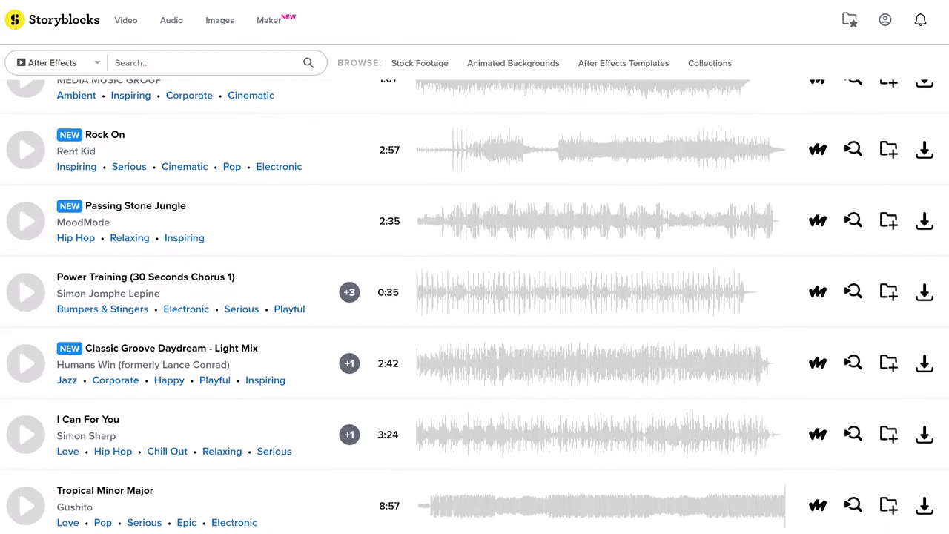
scroll(475, 297, down, 2)
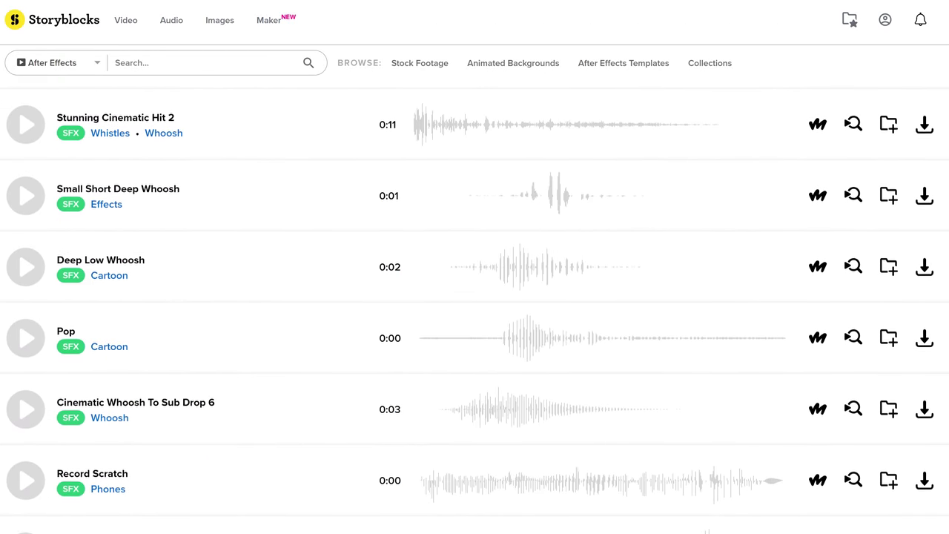
scroll(475, 296, down, 1)
scroll(475, 297, down, 2)
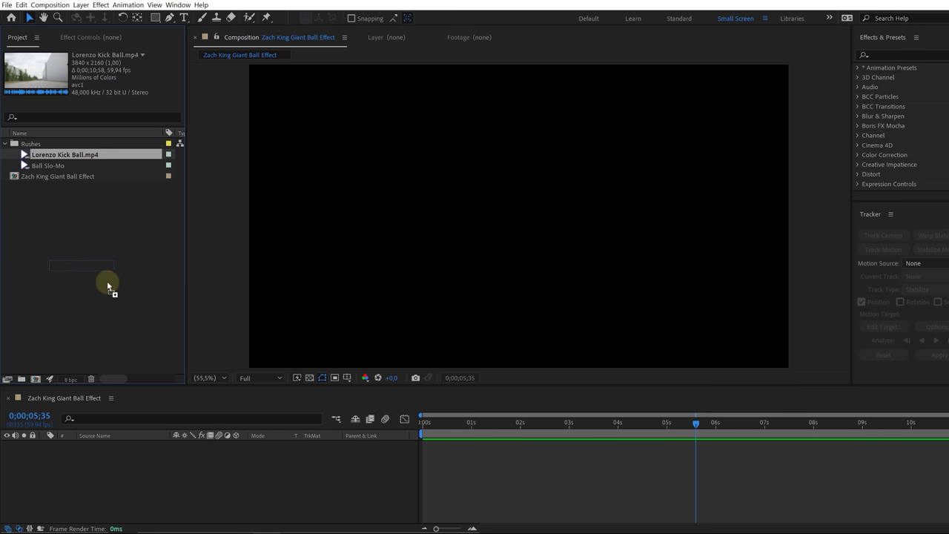
Camera-track Lorenzo Kick Ball.mp4 and create Track Solid 1 and a 3D Tracker Camera from ground points
drag(107, 282, 132, 474)
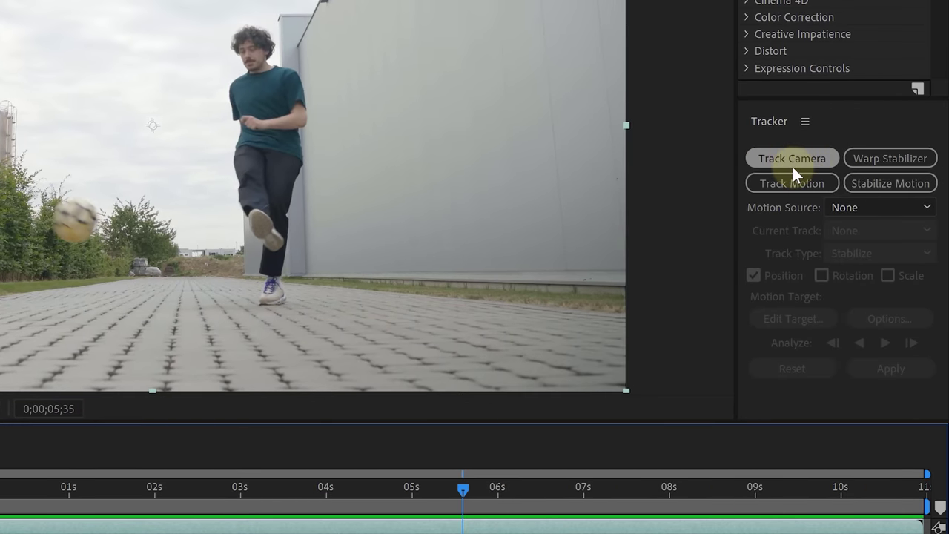
click(793, 165)
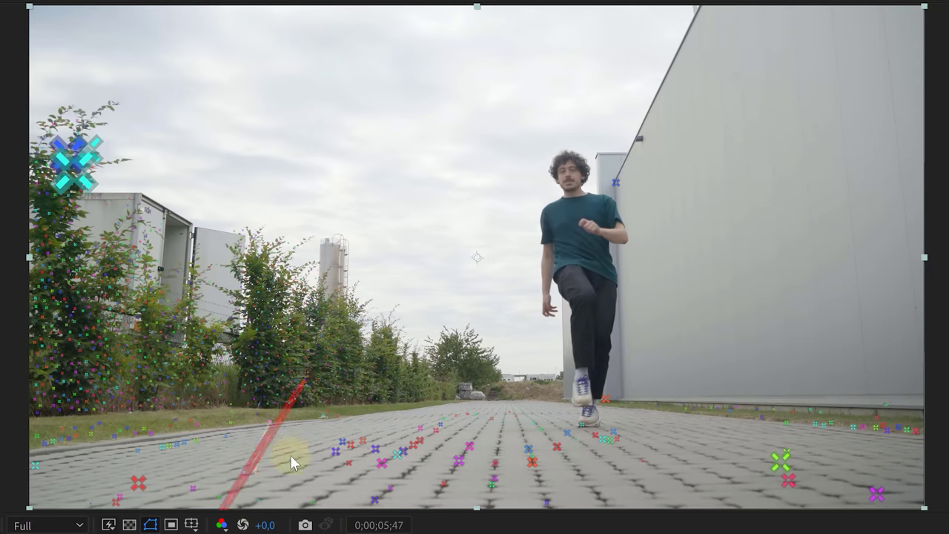
right_click(477, 430)
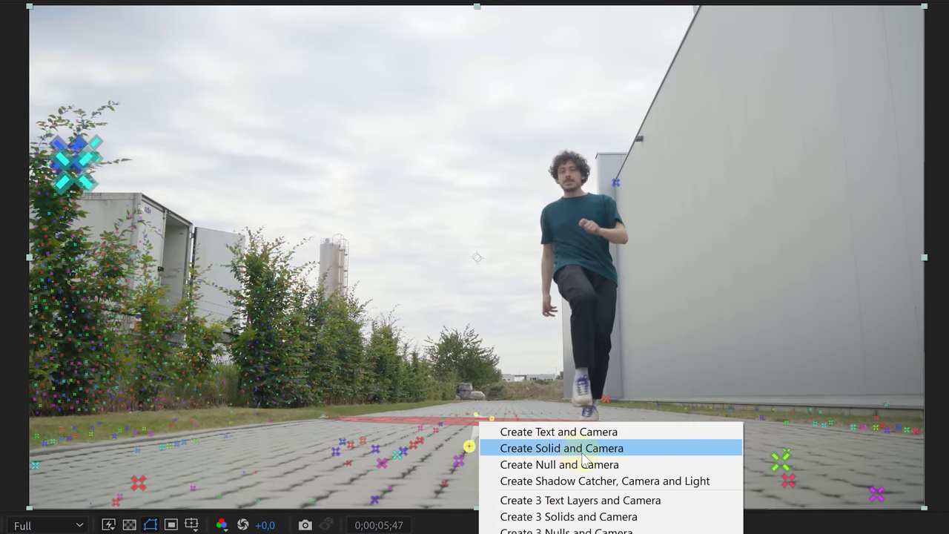
click(587, 451)
key(space)
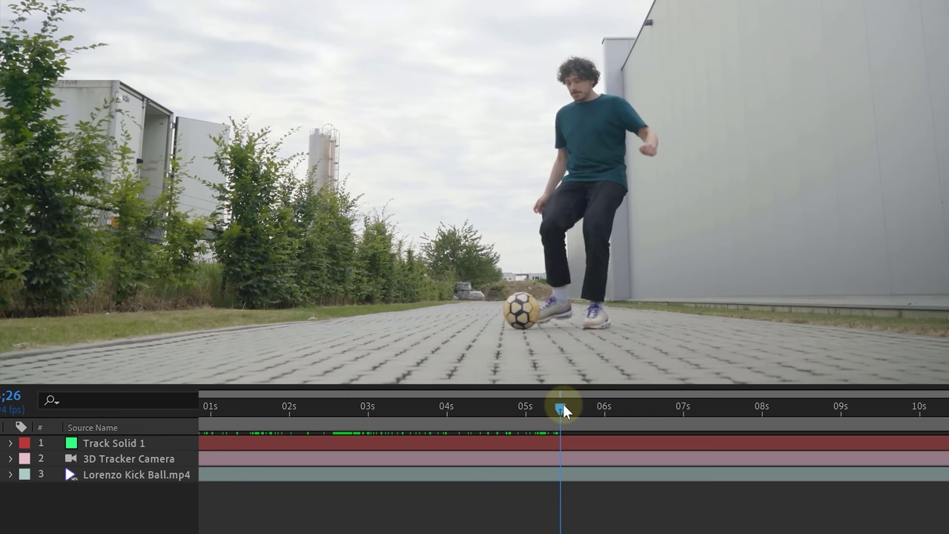
Duplicate the kick ball footage layer at the moment of the kick
drag(562, 403, 568, 410)
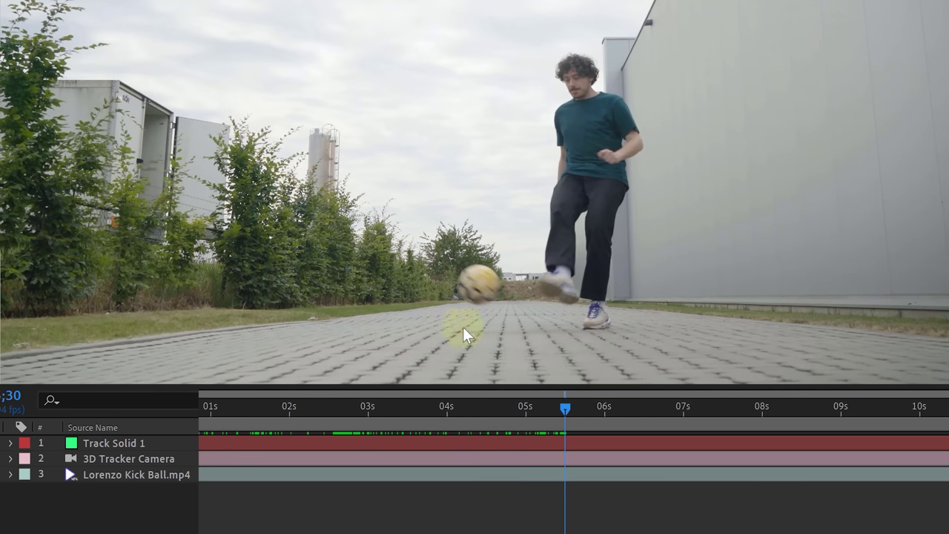
click(613, 480)
key(ctrl+d)
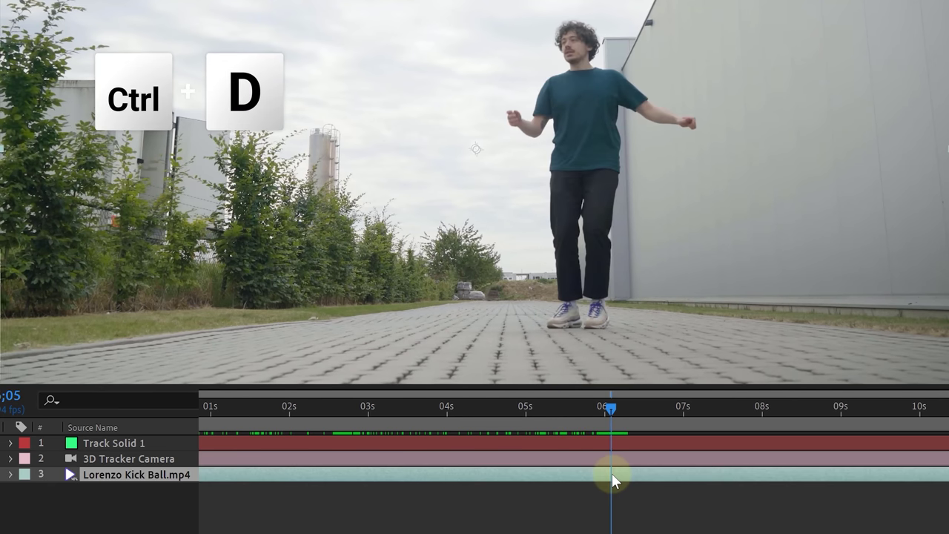
Freeze the duplicate on a ball-free frame (0;00;05;47) and delete its 3D Camera Tracker effect
drag(611, 409, 587, 444)
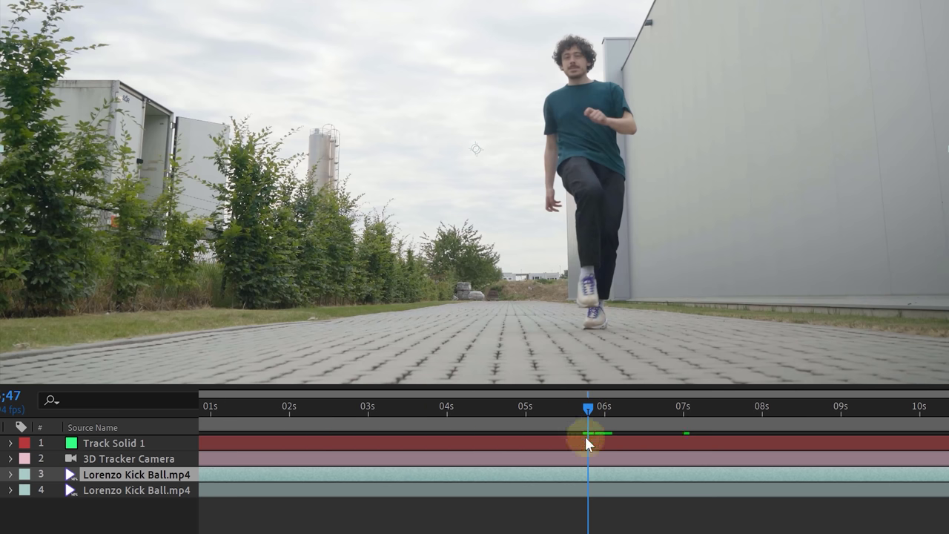
right_click(598, 478)
mouse_move(720, 149)
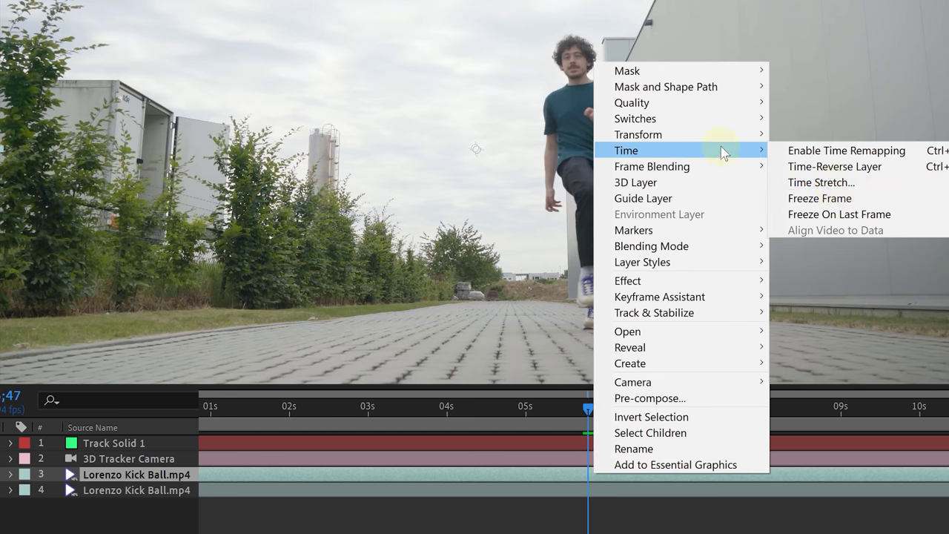
click(820, 198)
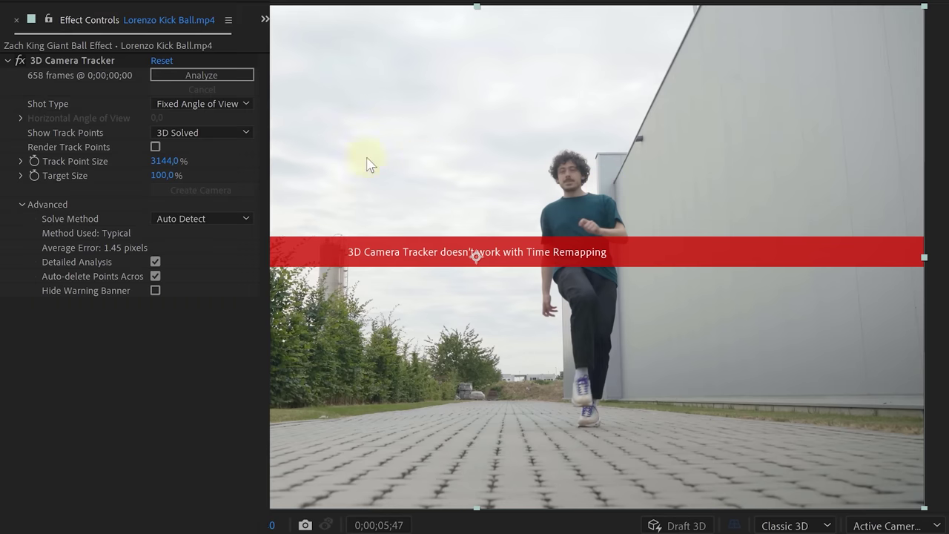
key(Delete)
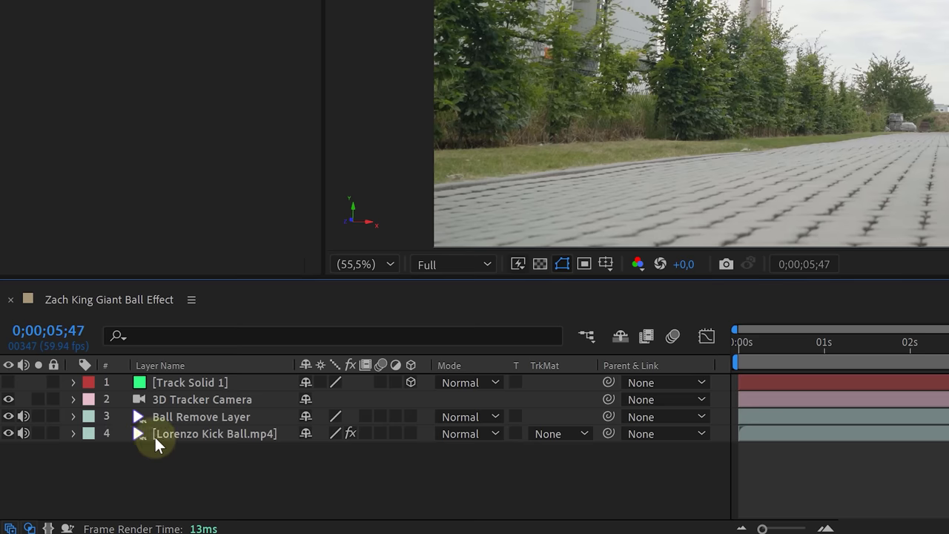
click(194, 417)
Place Ball Remove Layer below the original footage and move to around the 5-second mark
drag(202, 443, 201, 444)
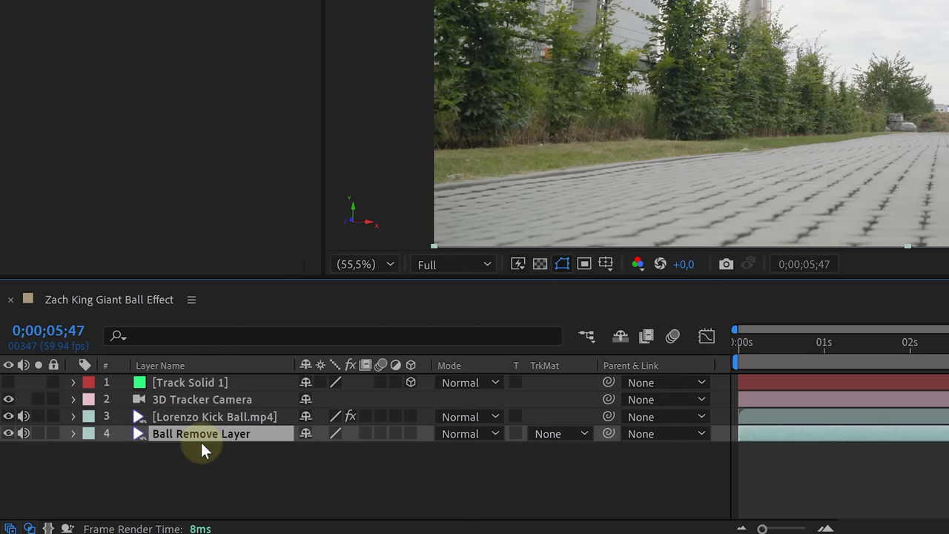
click(208, 420)
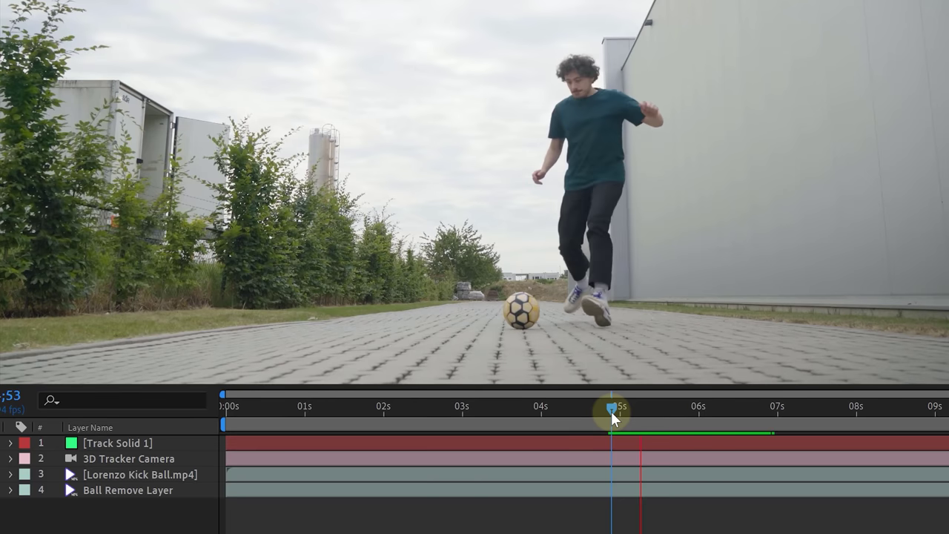
drag(610, 412, 613, 418)
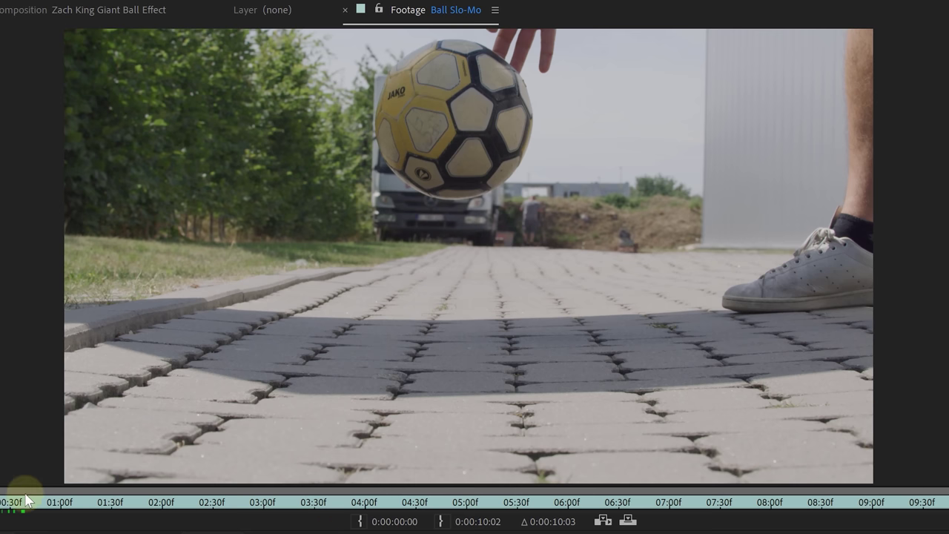
drag(1, 508, 22, 508)
Add Ball Slo-Mo starting at the kick and isolate its ball with Roto Brush strokes
drag(60, 192, 191, 426)
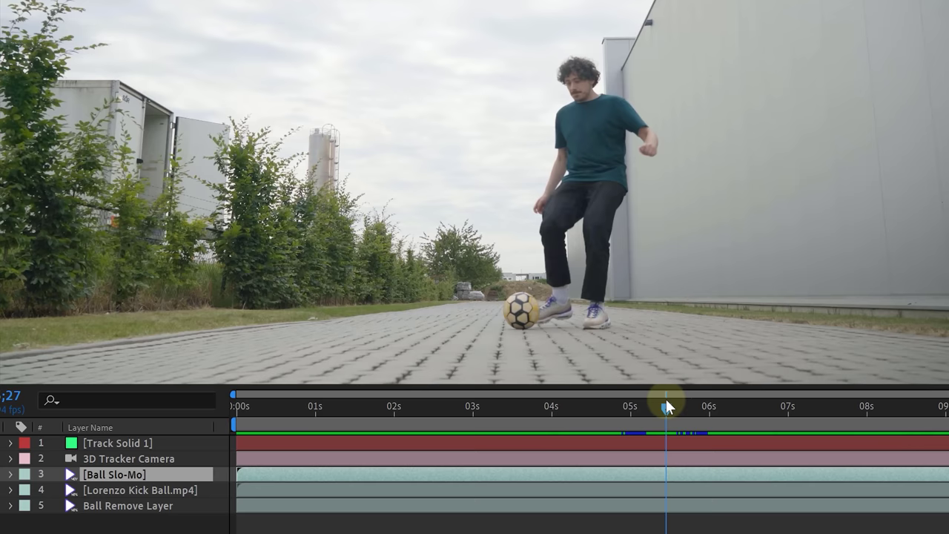
drag(668, 402, 670, 404)
drag(310, 475, 717, 468)
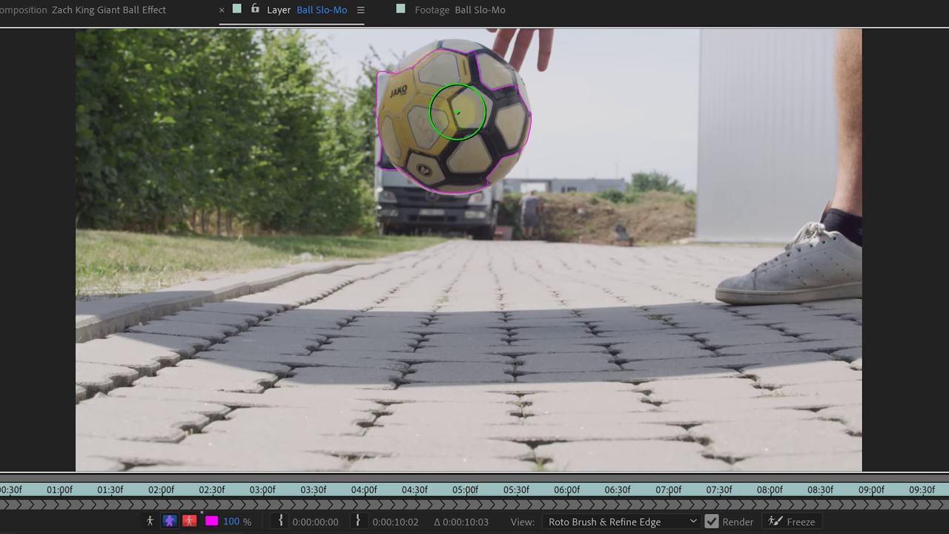
drag(490, 90, 455, 83)
drag(364, 41, 340, 134)
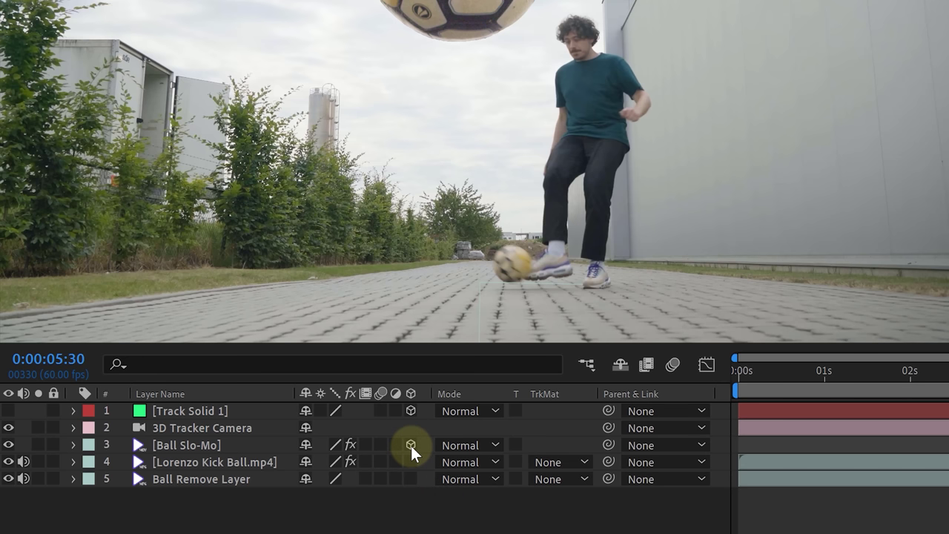
Copy Track Solid 1's transform and paste it onto the Ball Slo-Mo layer
click(218, 411)
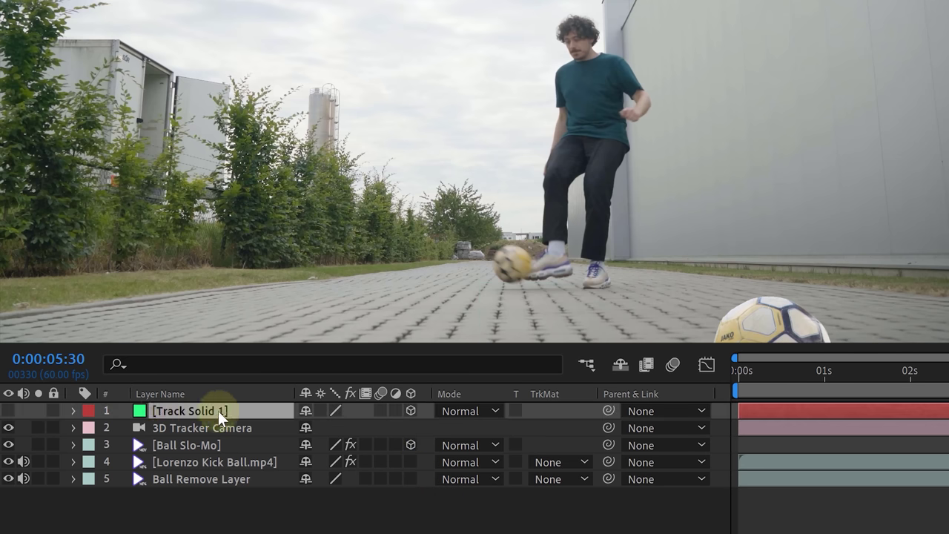
click(75, 411)
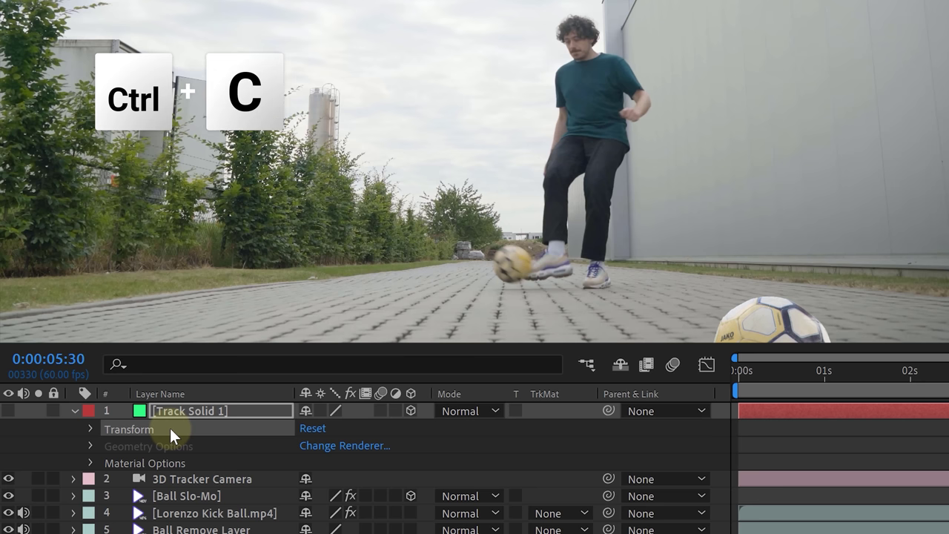
click(75, 411)
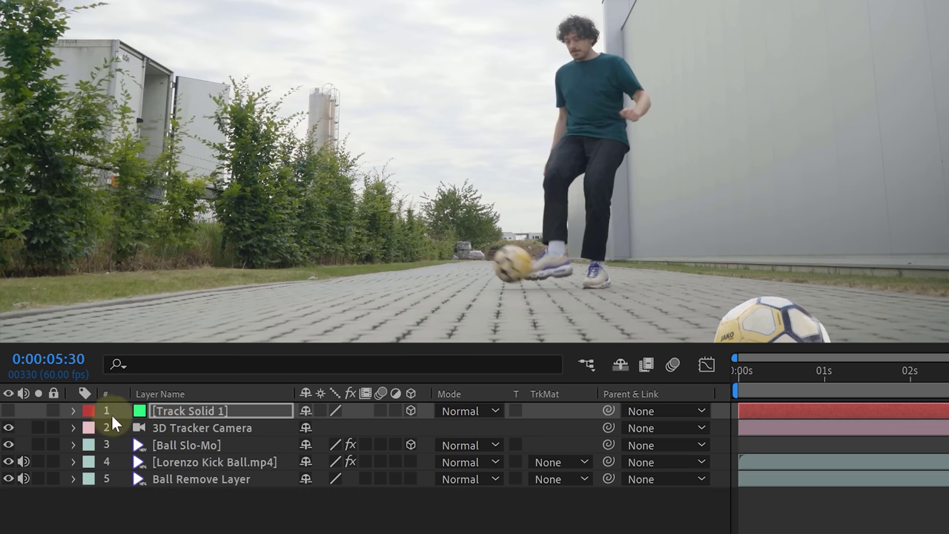
click(187, 444)
key(ctrl+v)
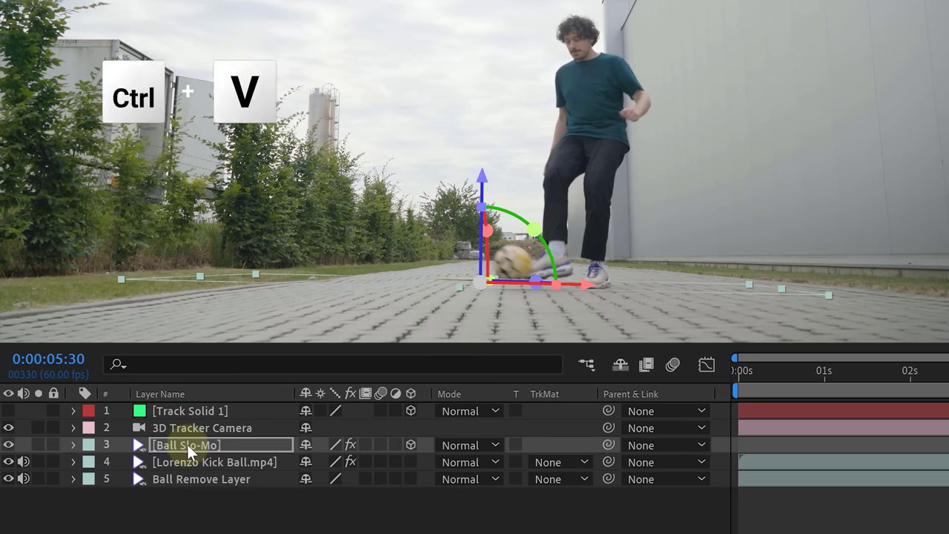
Tilt the ball layer upright and shift it right in the tracked 3D scene
drag(486, 439, 489, 423)
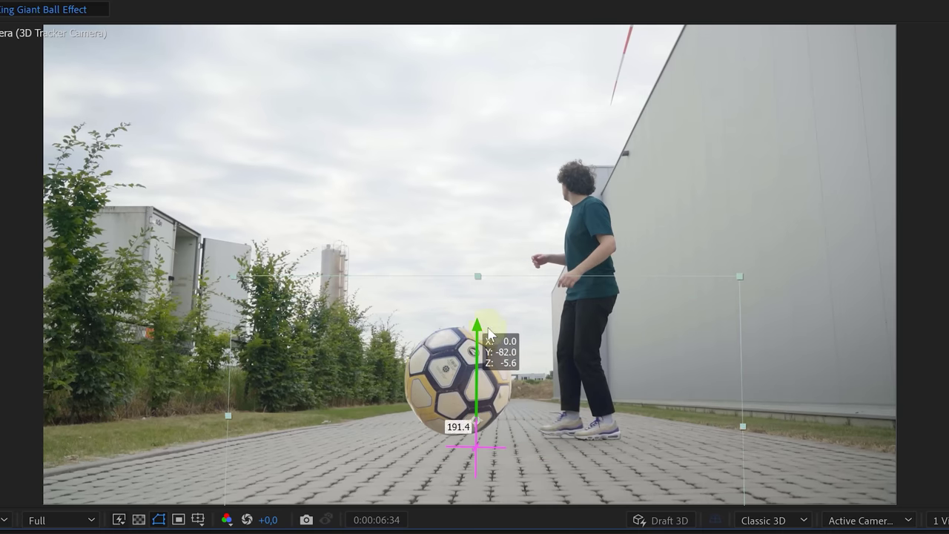
drag(487, 349, 514, 323)
drag(546, 413, 618, 420)
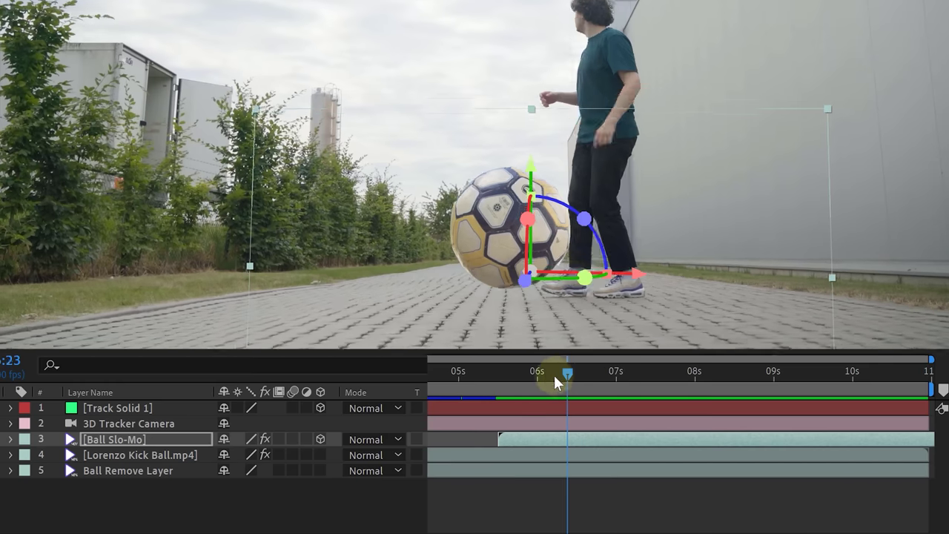
drag(564, 374, 497, 391)
click(519, 438)
Keyframe Ball Slo-Mo's Position and Scale at the kick, at 31.3% resting on the ground
key(p)
key(shift+s)
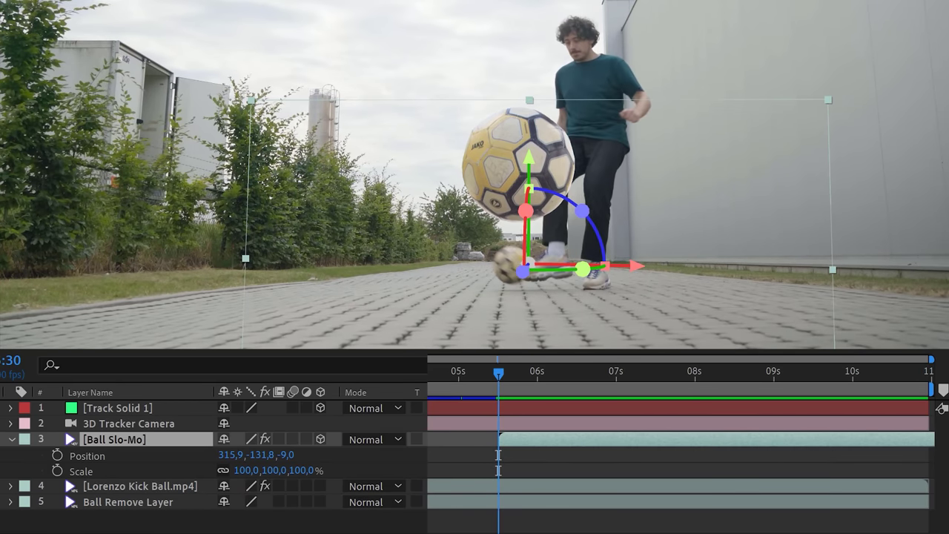
click(57, 471)
drag(530, 99, 628, 282)
drag(244, 479, 244, 480)
drag(517, 194, 517, 195)
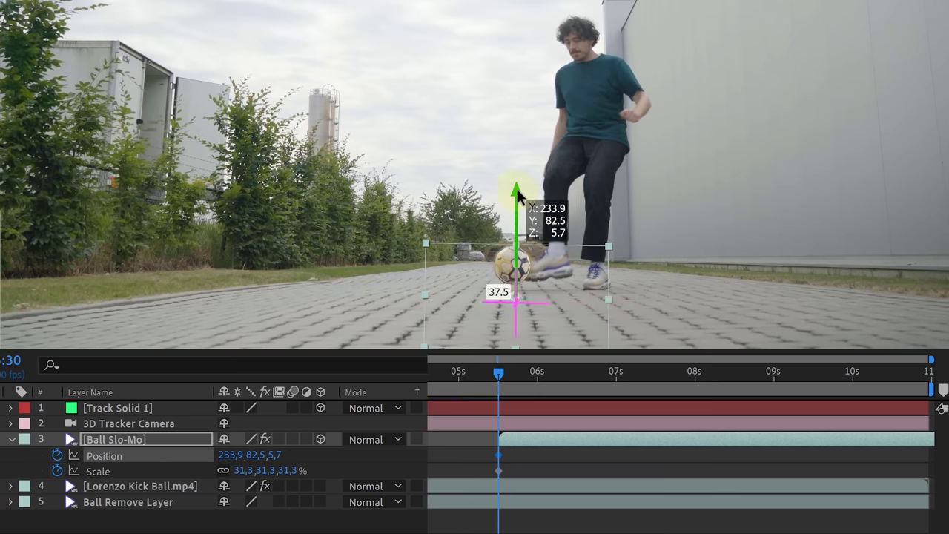
Just after the kick, keyframe the ball at about 257% scale, still sitting on the ground
drag(502, 378, 536, 377)
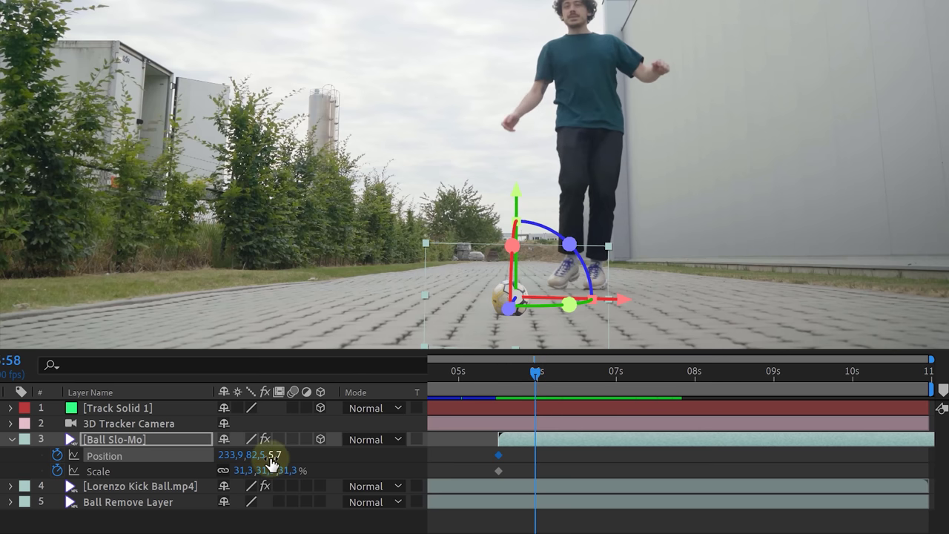
drag(260, 454, 256, 474)
drag(515, 153, 525, 29)
drag(238, 470, 246, 470)
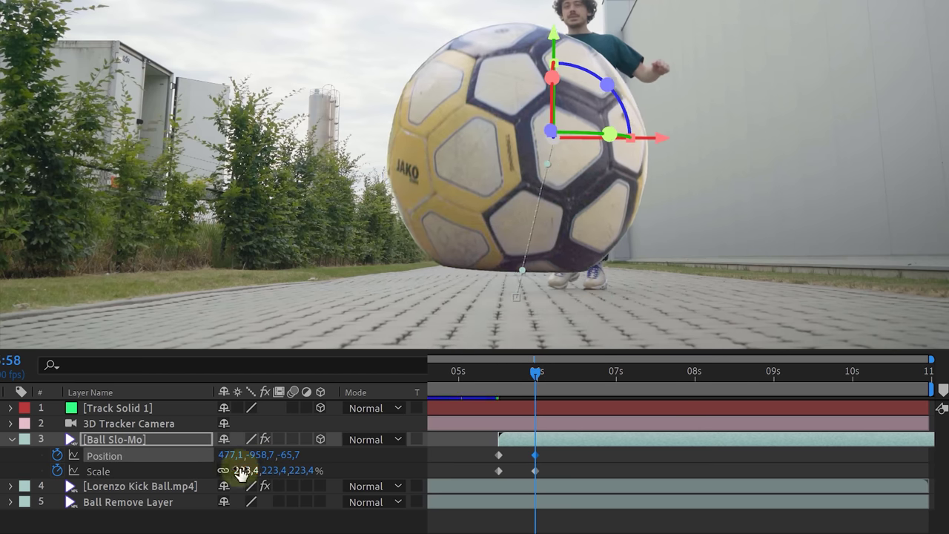
drag(557, 53, 547, 17)
At the end of the shot, grow the ball to 402.3% scale while keeping it grounded
drag(621, 371, 931, 375)
drag(239, 470, 253, 470)
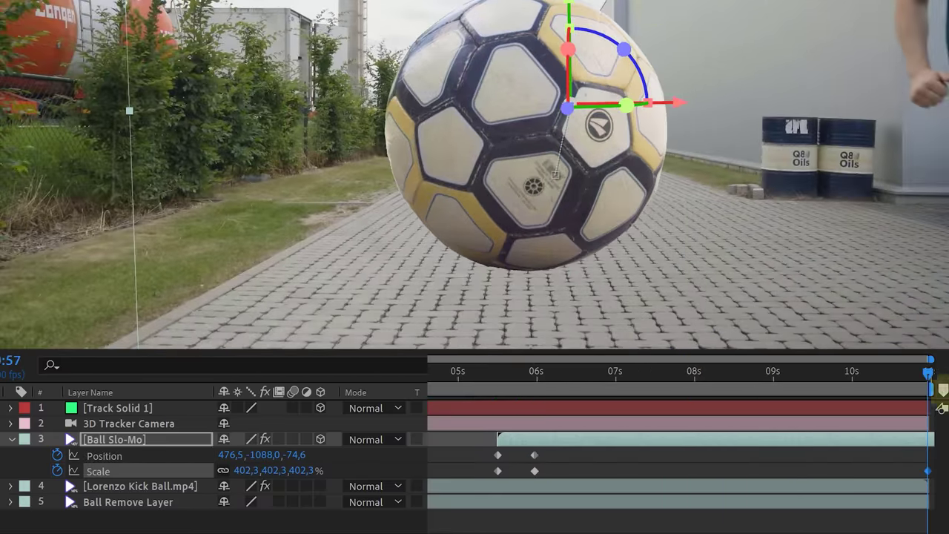
drag(568, 66, 569, 44)
drag(569, 99, 569, 78)
drag(892, 373, 477, 375)
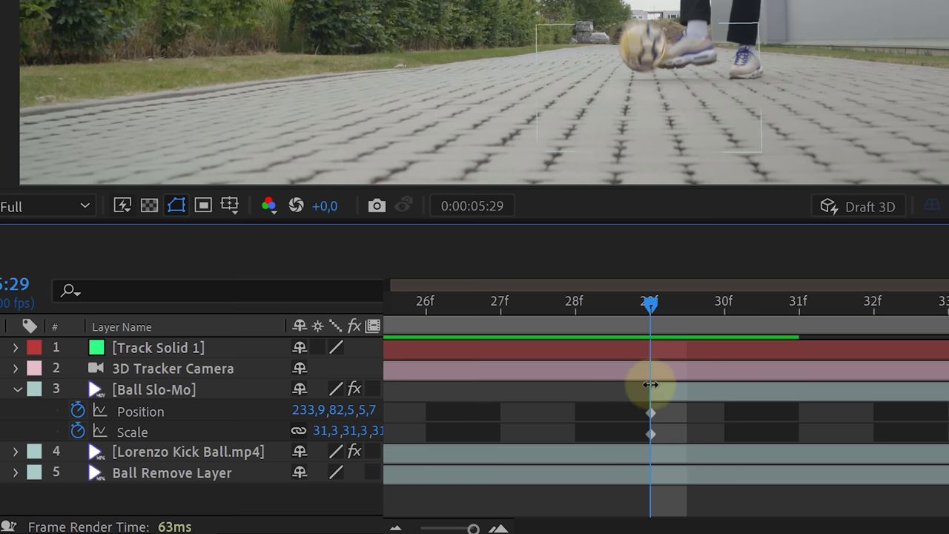
Trim Ball Slo-Mo to start at about 30f, duplicate the kick footage above it, and roto the player
drag(650, 385, 692, 380)
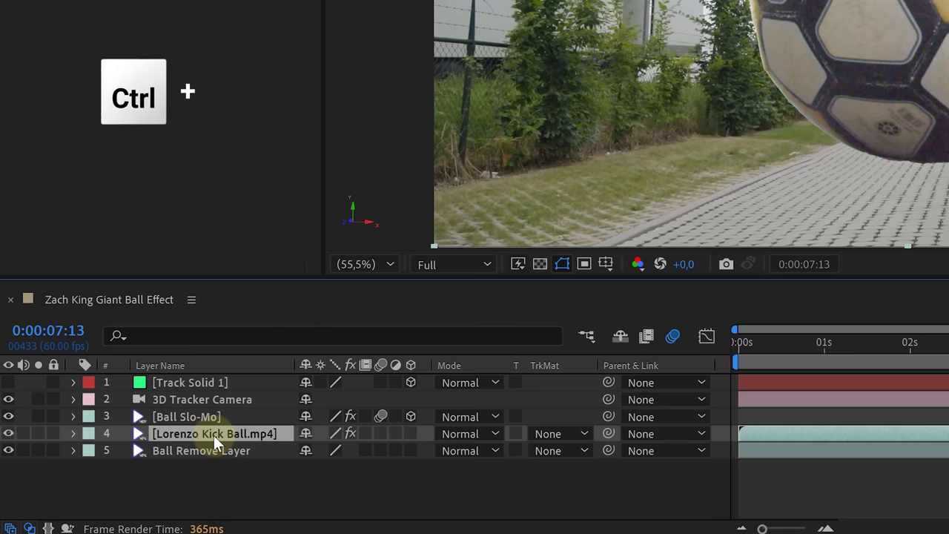
key(ctrl+d)
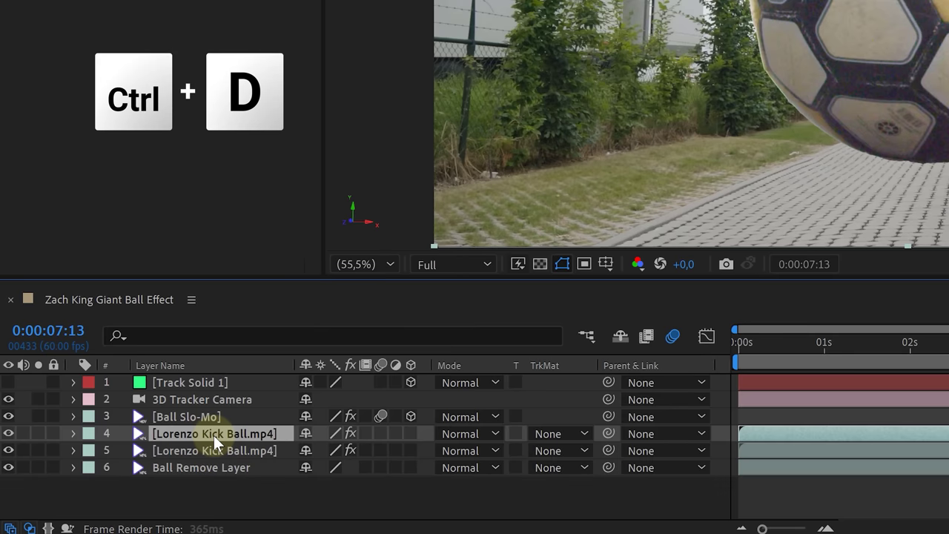
drag(213, 436, 217, 420)
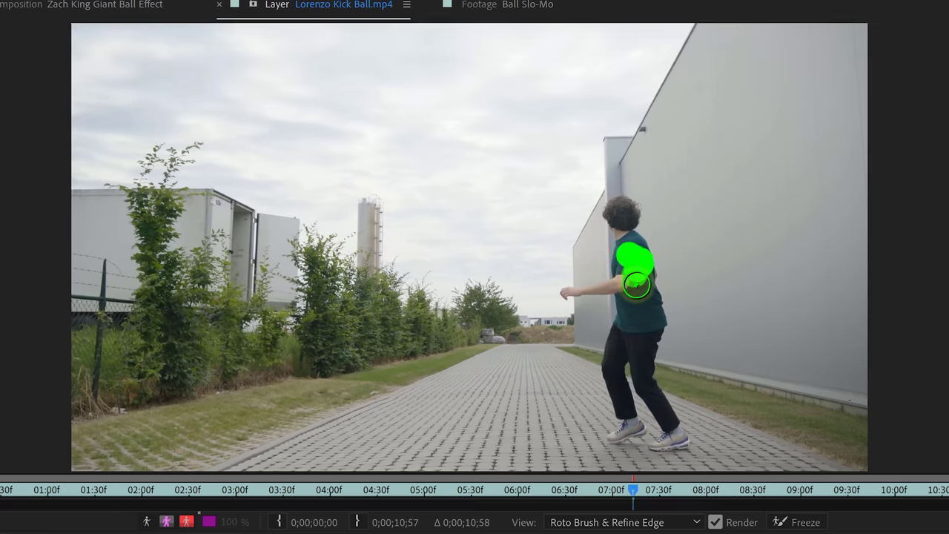
drag(636, 284, 637, 286)
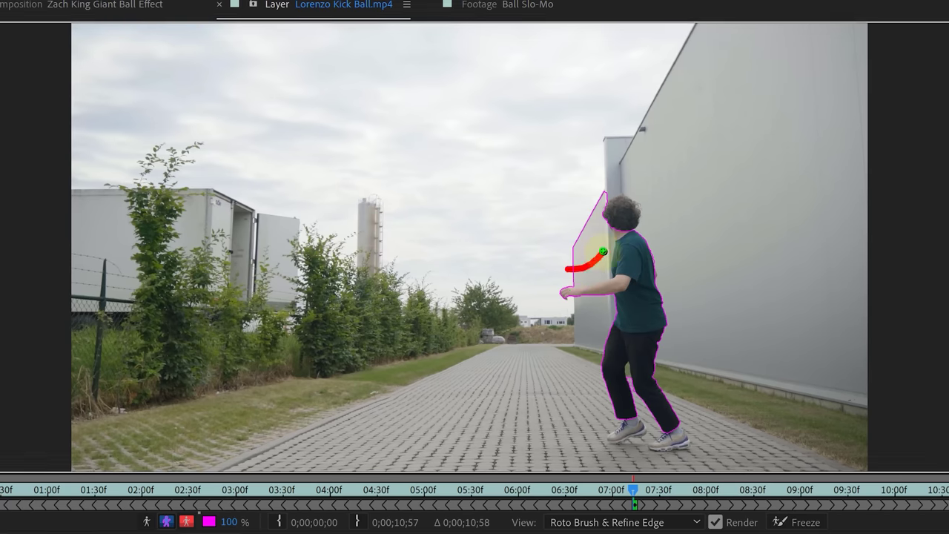
Subtract stray areas from the player's Roto Brush outline, then add the Shadow solid and Handheld Motion layer
drag(603, 252, 615, 212)
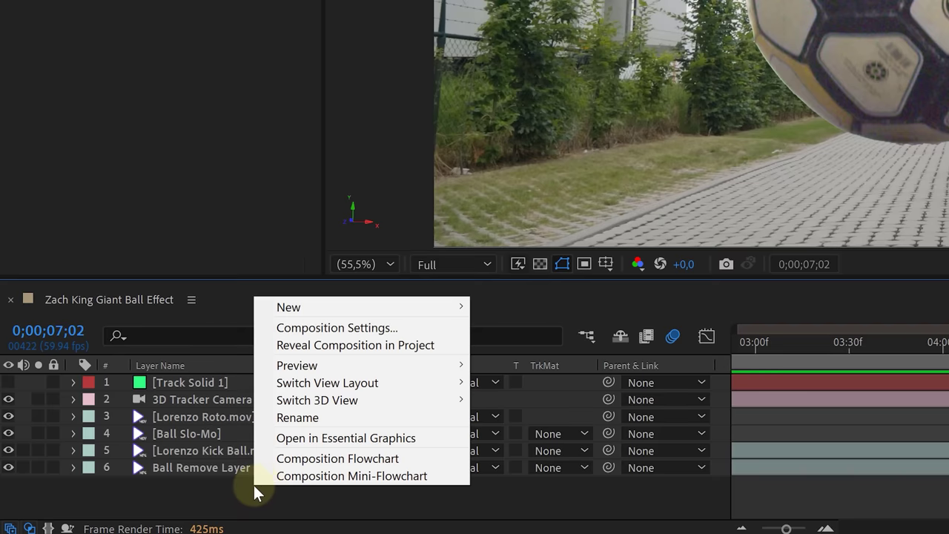
mouse_move(427, 306)
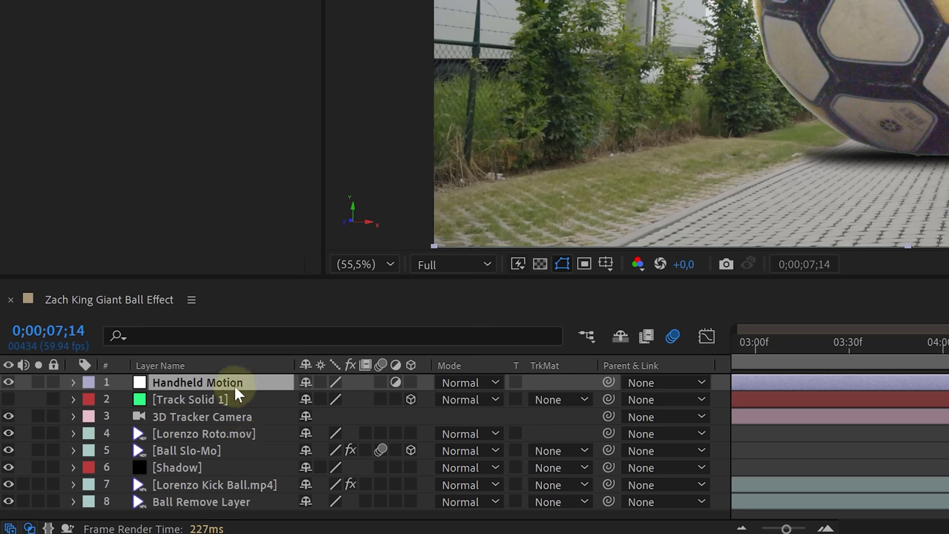
click(236, 387)
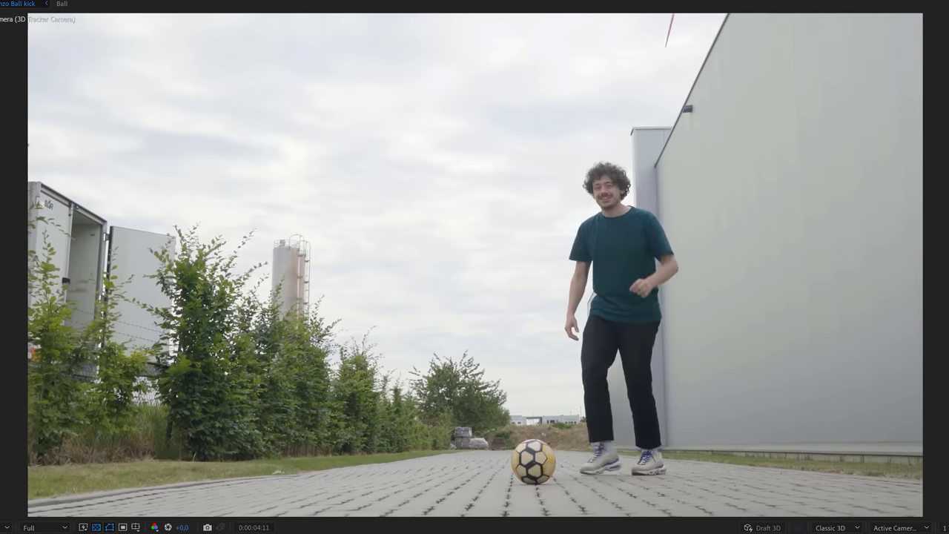